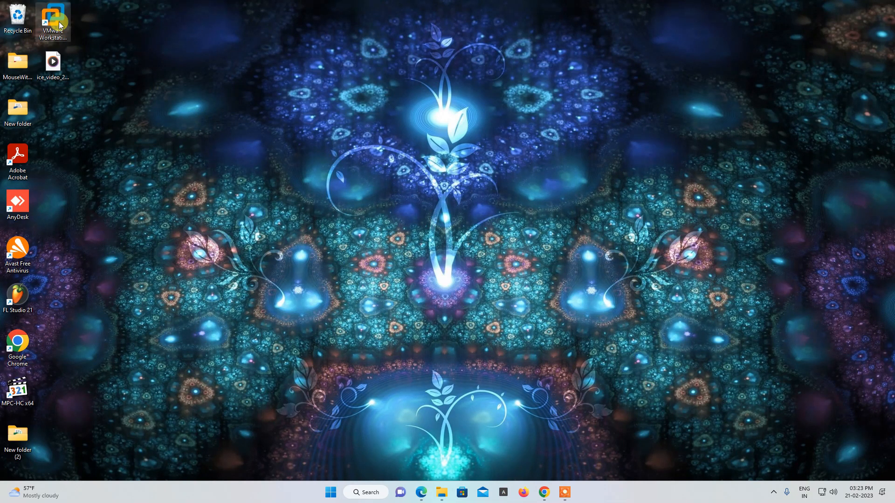
- Open VMware Workstation and start a new virtual machine with the custom (advanced) configuration and Workstation 17.x hardware compatibility
{"action": "left_click", "coordinate": [57, 19]}
{"action": "double_click", "coordinate": [57, 20]}
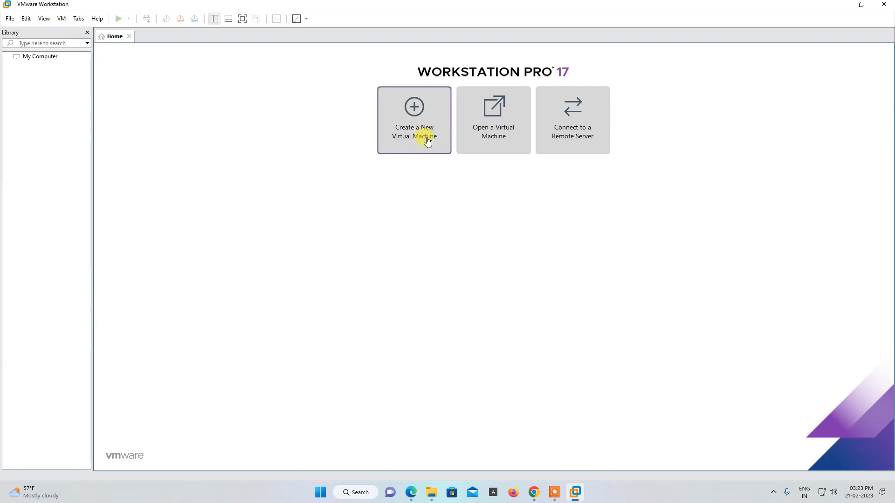
{"action": "left_click", "coordinate": [427, 141]}
{"action": "left_click", "coordinate": [447, 252]}
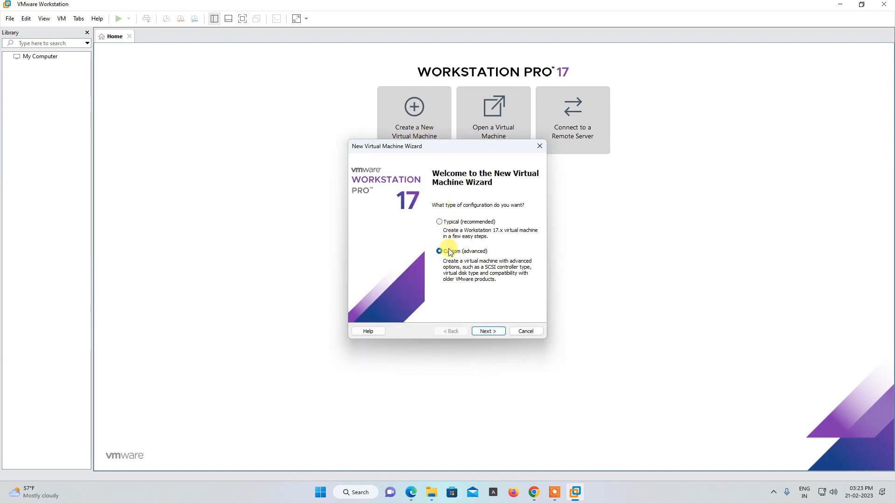
{"action": "left_click", "coordinate": [492, 337]}
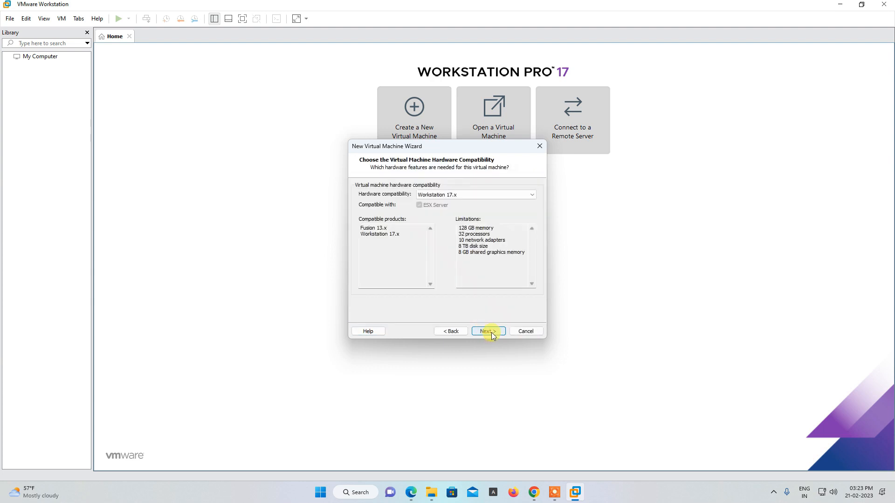
{"action": "left_click", "coordinate": [492, 334]}
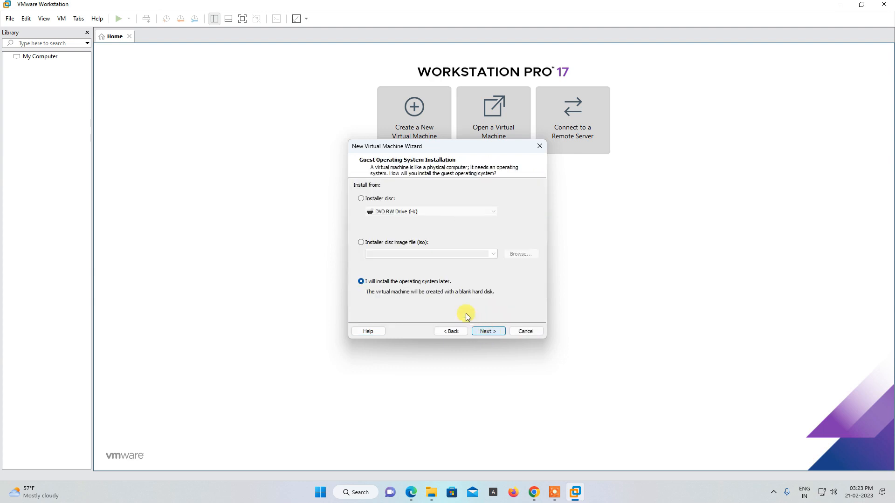
- Use the Windows 11 Professional 22H2 ISO from its folder on New Volume (F:) as the installer disc image
{"action": "left_click", "coordinate": [382, 245]}
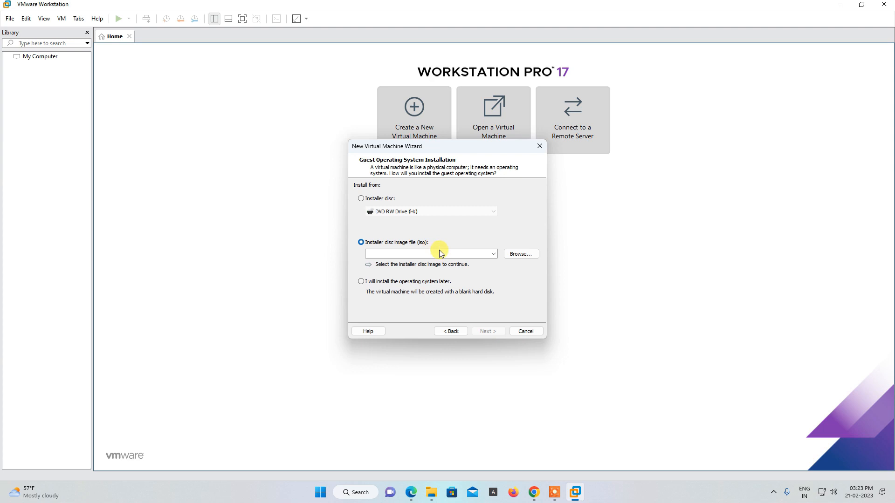
{"action": "left_click", "coordinate": [517, 255]}
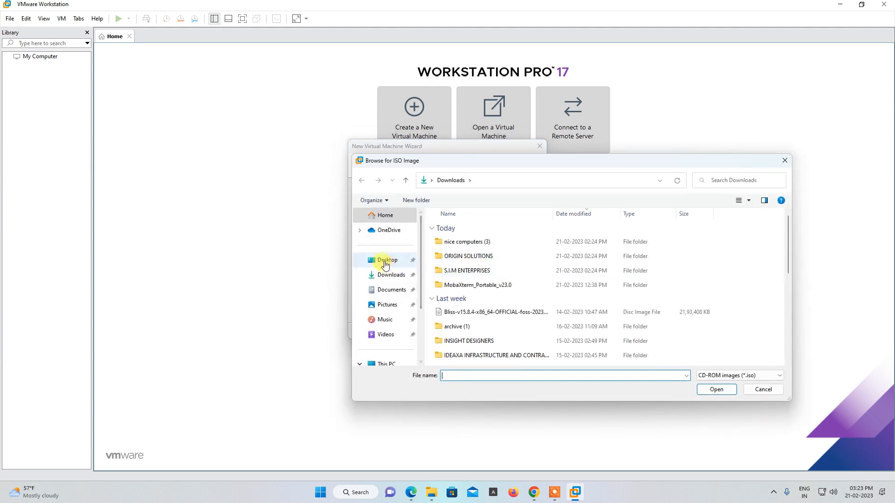
{"action": "scroll", "coordinate": [384, 329], "scroll_direction": "down", "scroll_amount": 2}
{"action": "left_click", "coordinate": [397, 335]}
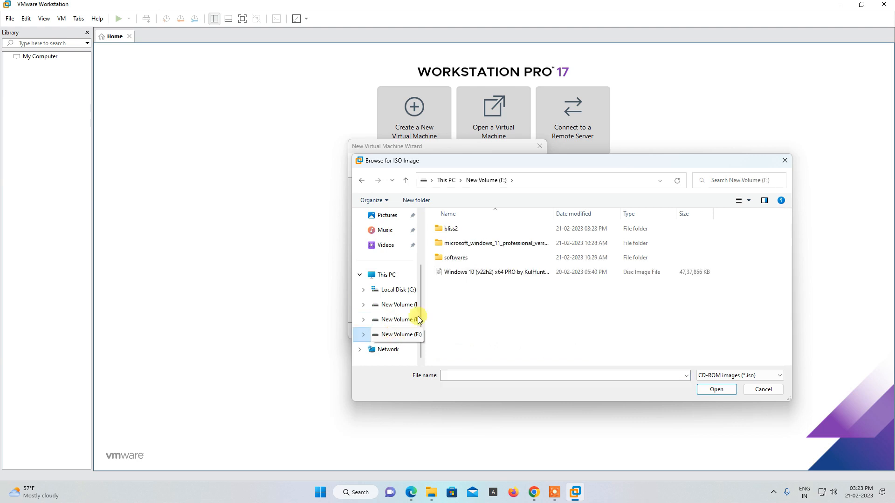
{"action": "double_click", "coordinate": [484, 243]}
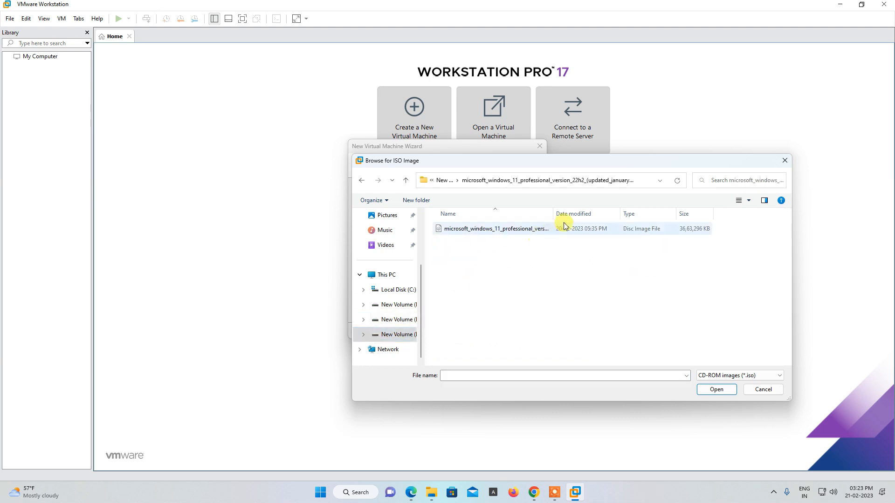
{"action": "left_click_drag", "start_coordinate": [553, 214], "coordinate": [622, 228]}
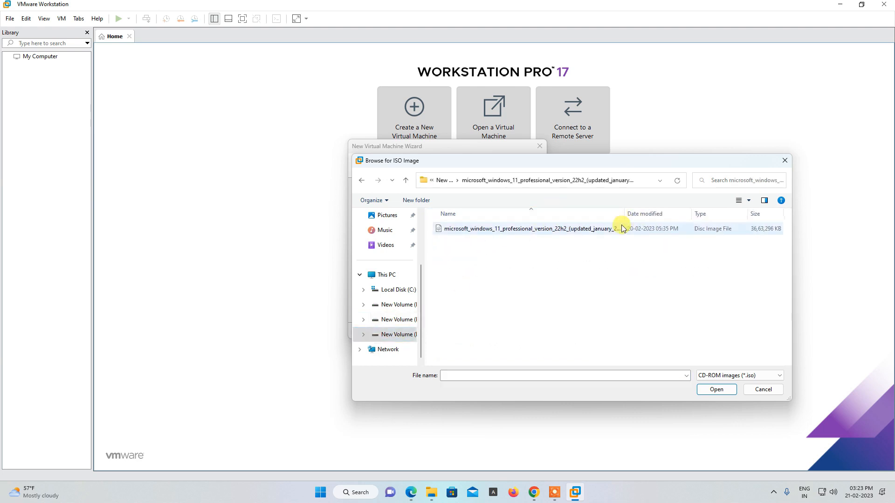
{"action": "double_click", "coordinate": [494, 229]}
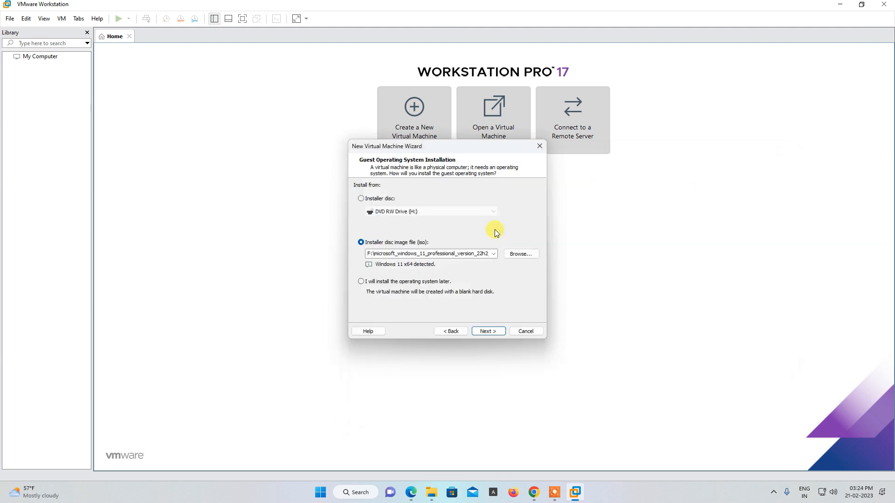
{"action": "left_click", "coordinate": [488, 333]}
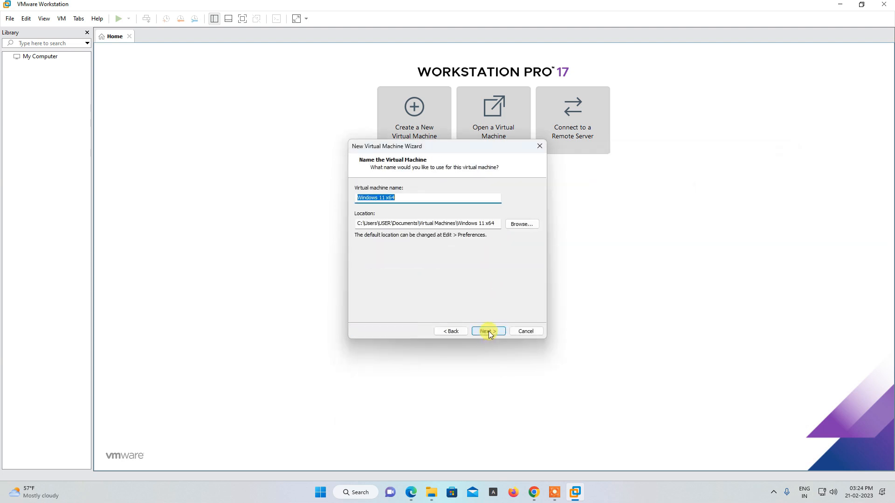
- Accept the name Windows 11 x64 and default location, then enter and confirm the encryption password for only the TPM support files
{"action": "left_click", "coordinate": [489, 331]}
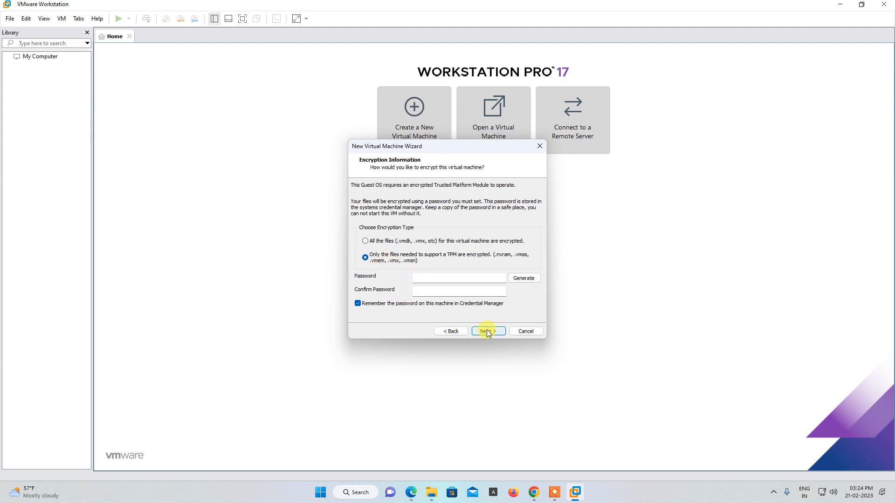
{"action": "left_click", "coordinate": [441, 278]}
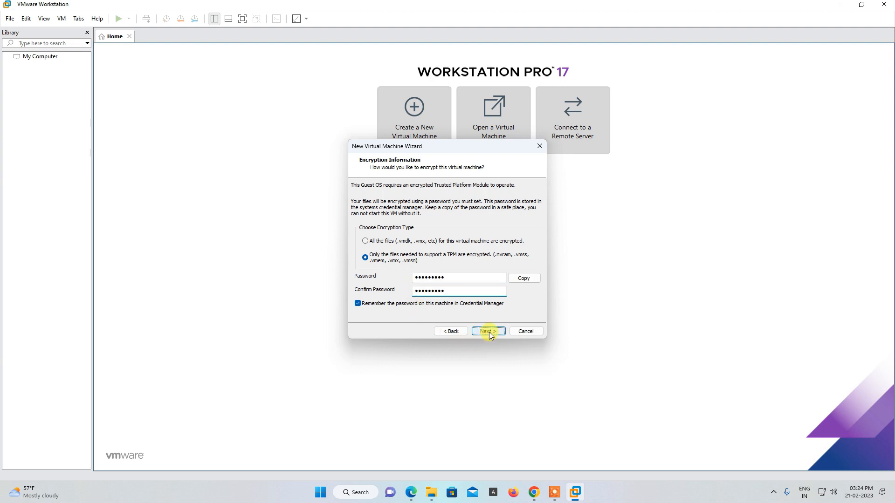
{"action": "left_click", "coordinate": [489, 333]}
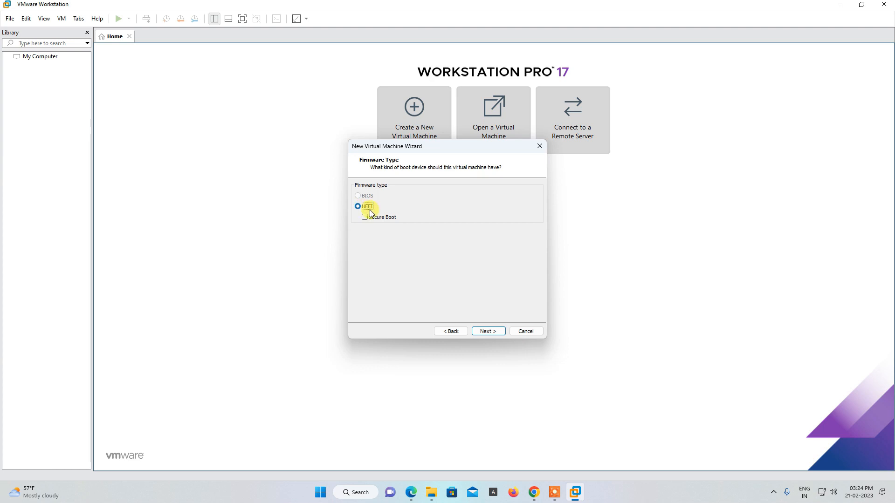
- Accept UEFI firmware without Secure Boot and configure 2 processors with 1 core each
{"action": "left_click", "coordinate": [494, 332]}
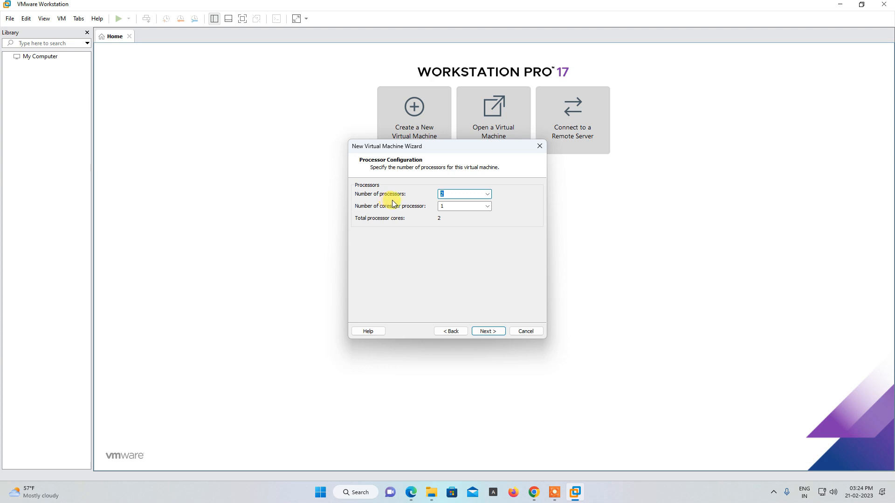
{"action": "key", "text": "Tab"}
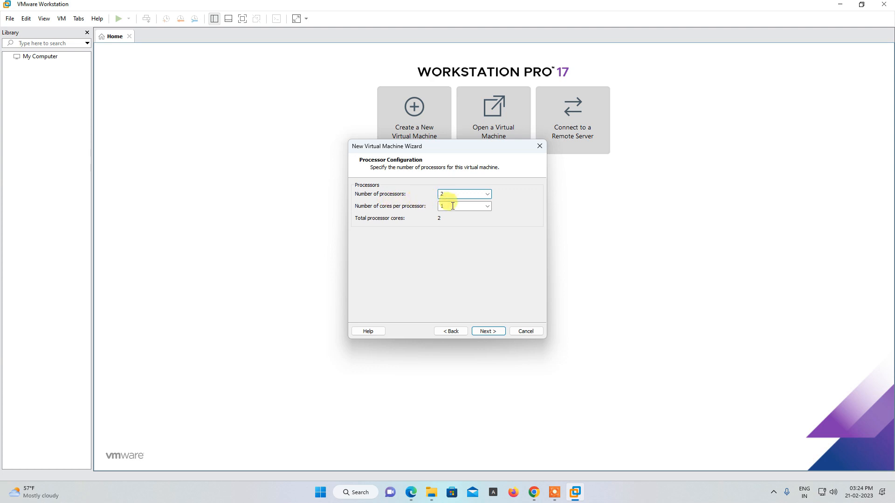
{"action": "left_click", "coordinate": [489, 331]}
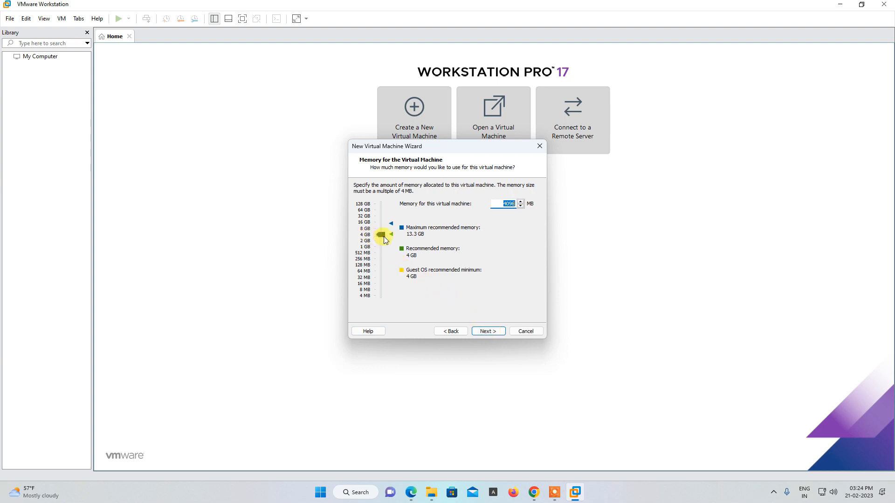
- Set the virtual machine's memory to 8192 MB
{"action": "left_click_drag", "start_coordinate": [381, 235], "coordinate": [381, 232]}
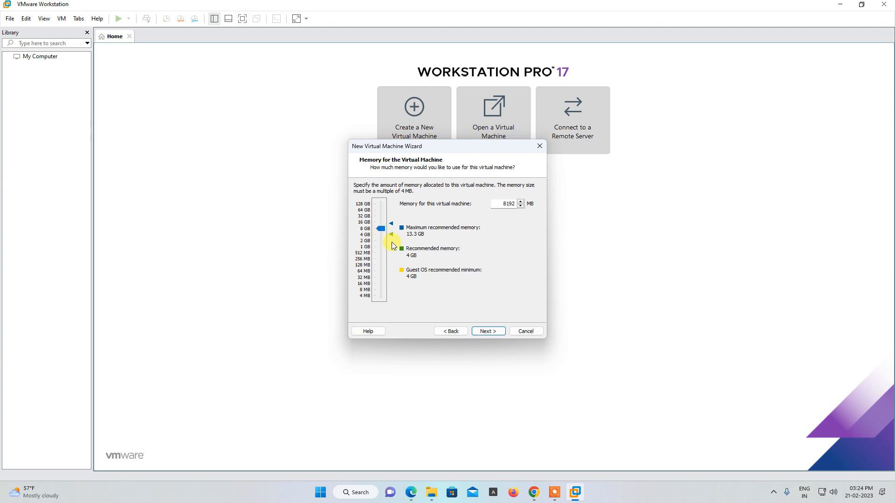
{"action": "left_click", "coordinate": [490, 331]}
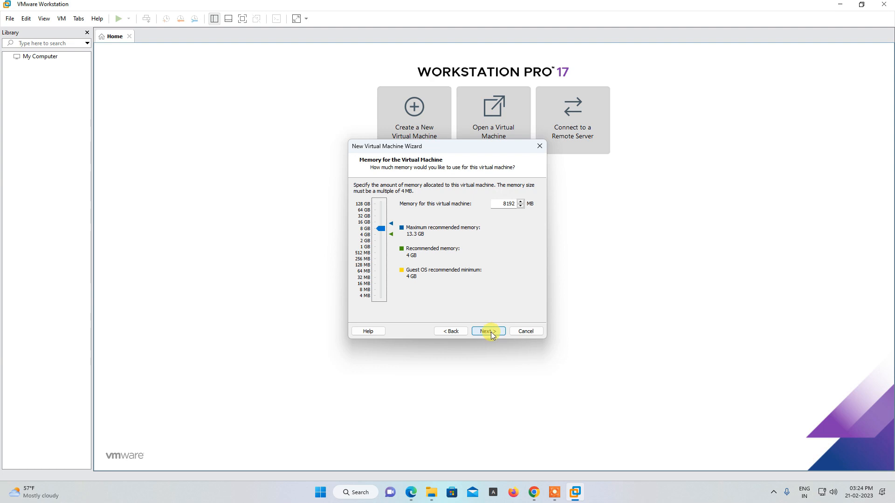
{"action": "left_click", "coordinate": [488, 331]}
- Choose network address translation (NAT) for the network and accept the LSI Logic SAS controller
{"action": "left_click", "coordinate": [358, 222]}
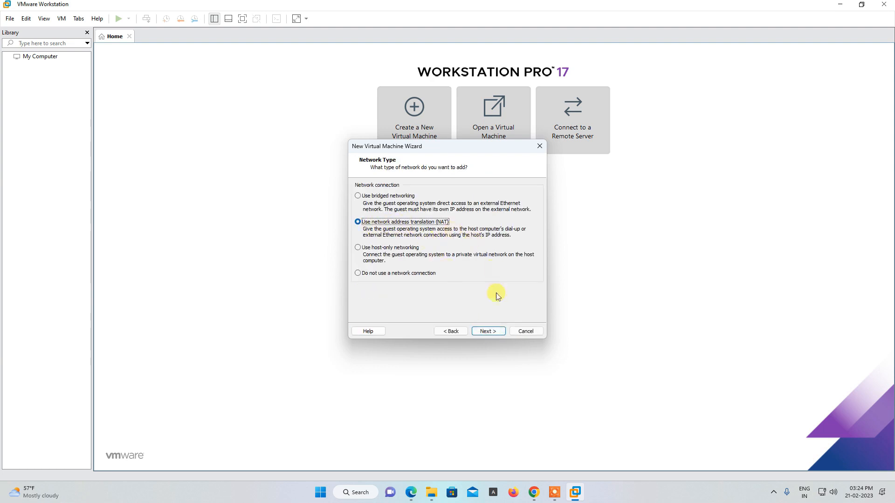
{"action": "left_click", "coordinate": [489, 332]}
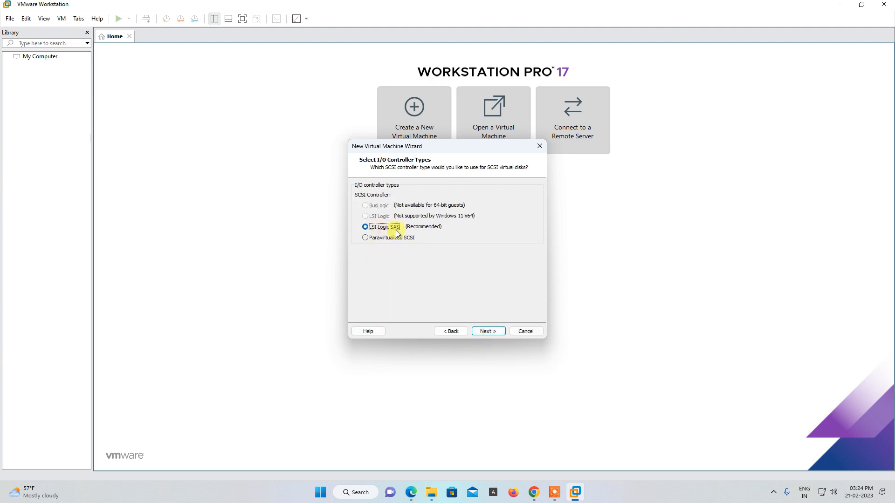
{"action": "left_click", "coordinate": [493, 332]}
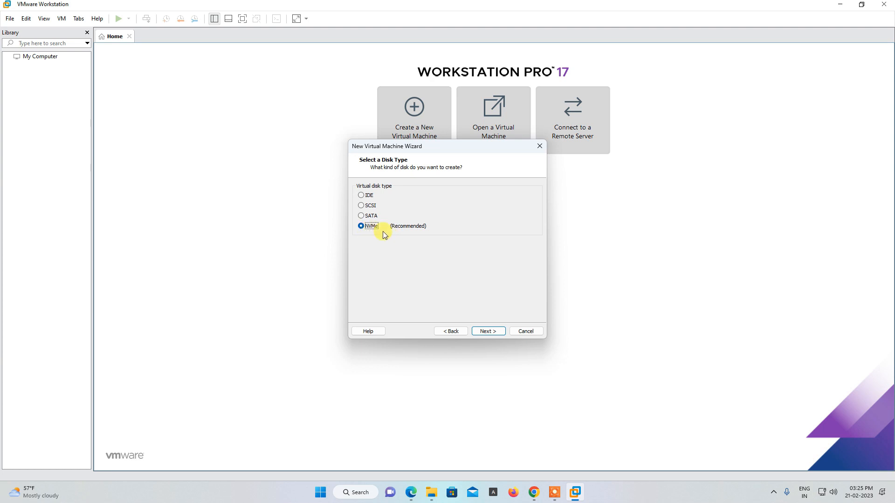
- Set up a new NVMe virtual disk with a maximum size of 64 GB, stored as a single file
{"action": "left_click", "coordinate": [495, 332]}
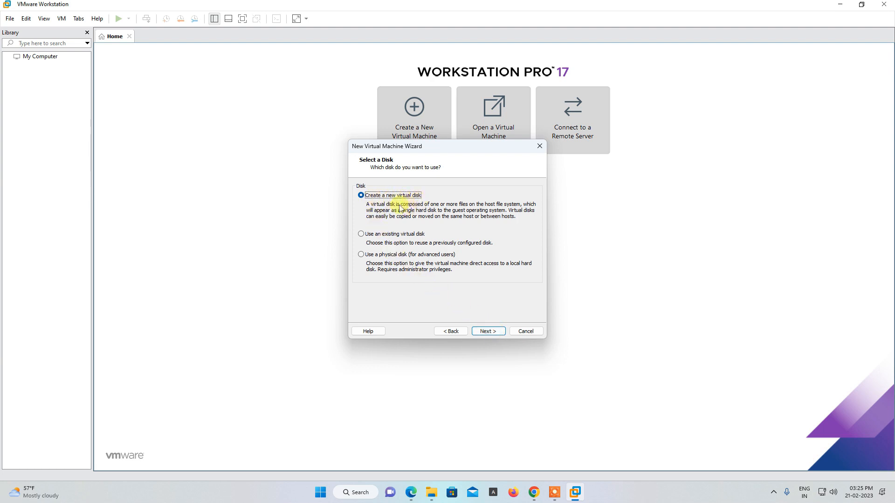
{"action": "left_click", "coordinate": [488, 331]}
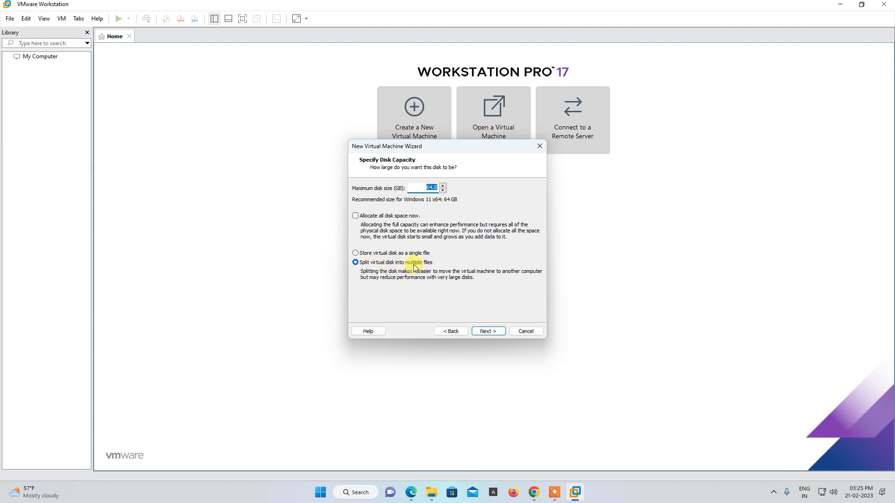
{"action": "left_click", "coordinate": [357, 253]}
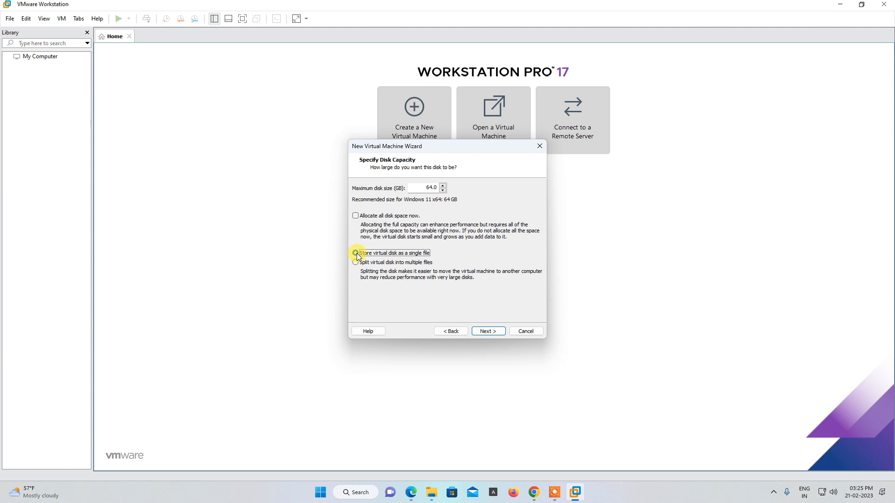
{"action": "left_click", "coordinate": [489, 331]}
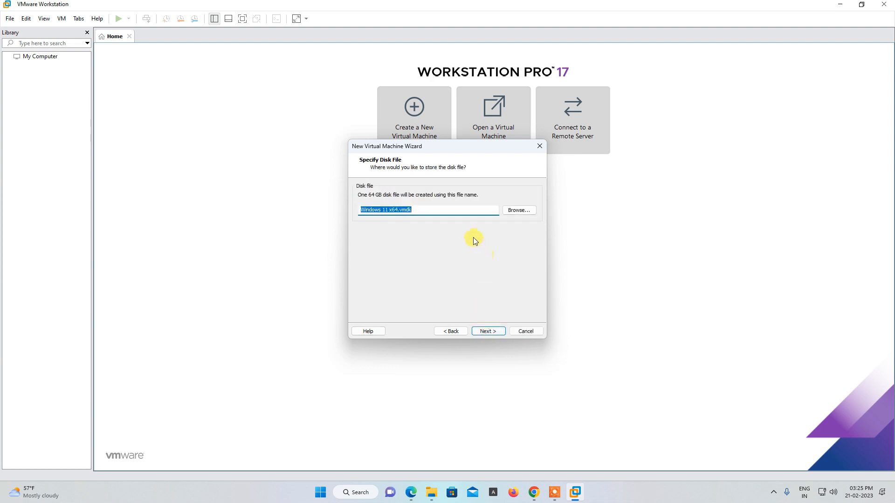
- Save the virtual disk file as Windows 11 x64 in the Windows 11 Professional folder on New Volume (F:)
{"action": "left_click", "coordinate": [513, 211]}
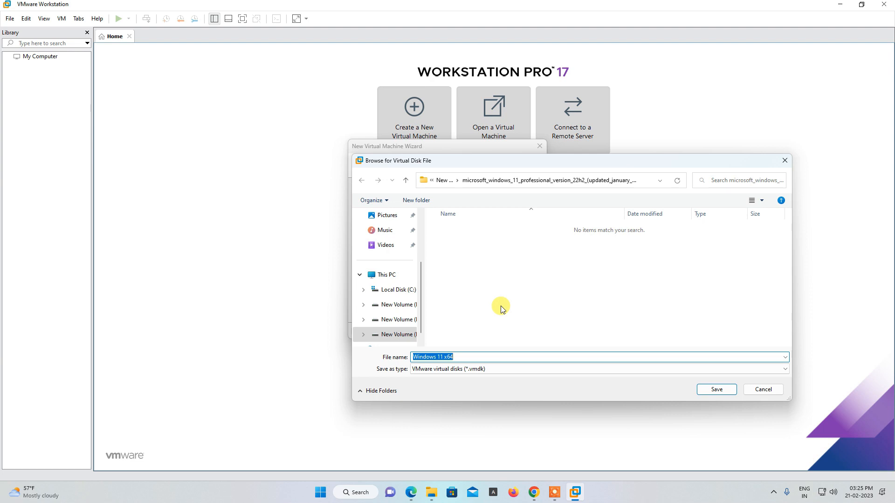
{"action": "left_click", "coordinate": [484, 268]}
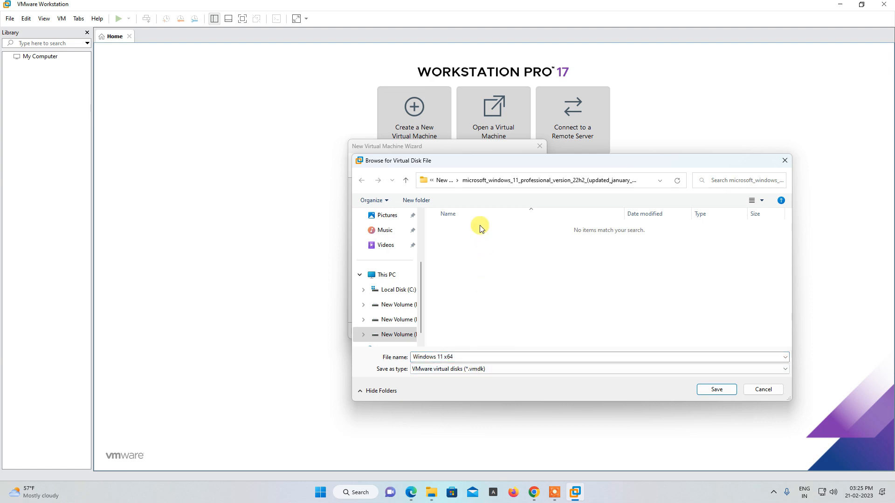
{"action": "left_click", "coordinate": [392, 333]}
{"action": "double_click", "coordinate": [463, 242]}
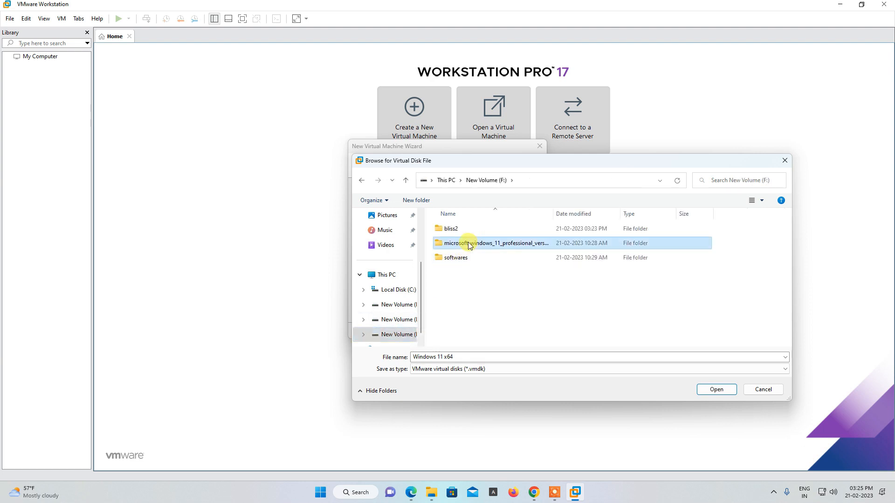
{"action": "left_click", "coordinate": [716, 394]}
{"action": "left_click", "coordinate": [487, 331]}
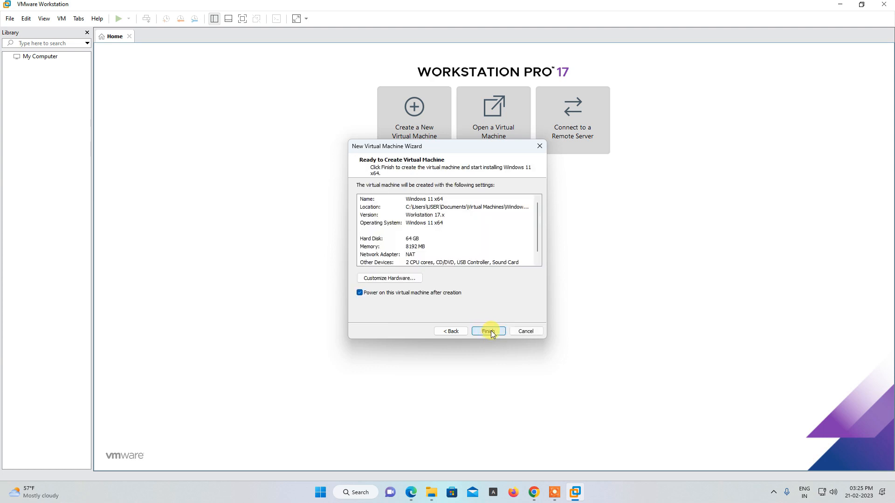
- Create and power on the virtual machine, and boot it from the Windows installation disc
{"action": "left_click", "coordinate": [491, 330]}
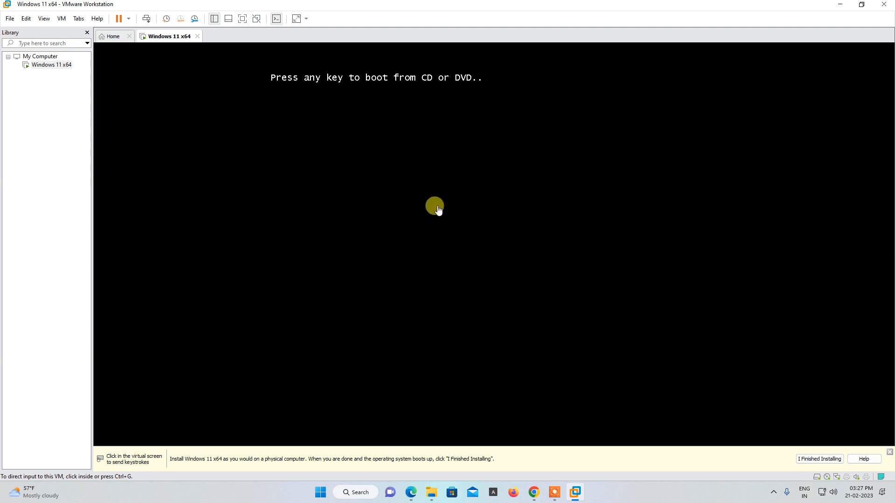
{"action": "left_click", "coordinate": [433, 204]}
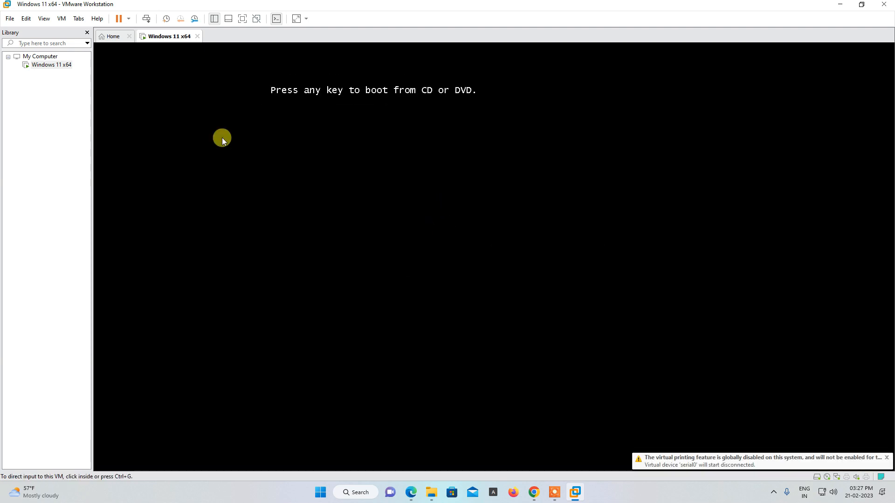
{"action": "left_click", "coordinate": [221, 139]}
{"action": "key", "text": "Return"}
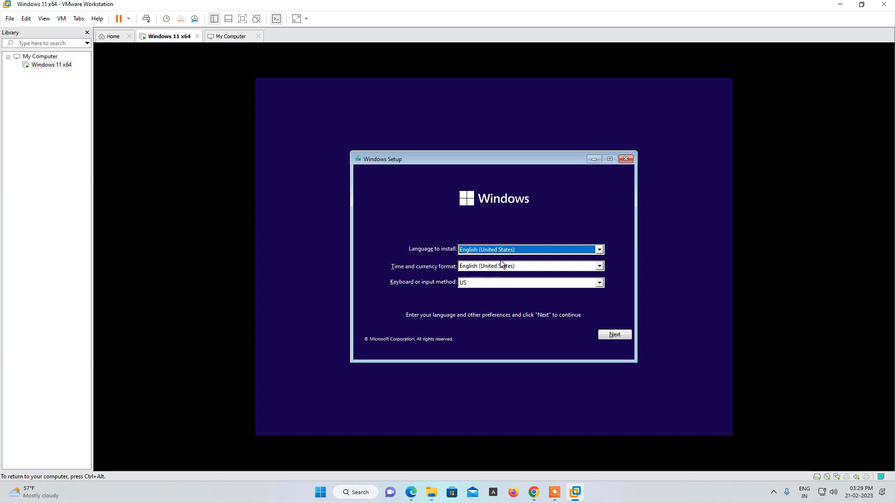
- Accept English (United States) with the US keyboard in Windows Setup and start the installation
{"action": "left_click", "coordinate": [618, 340]}
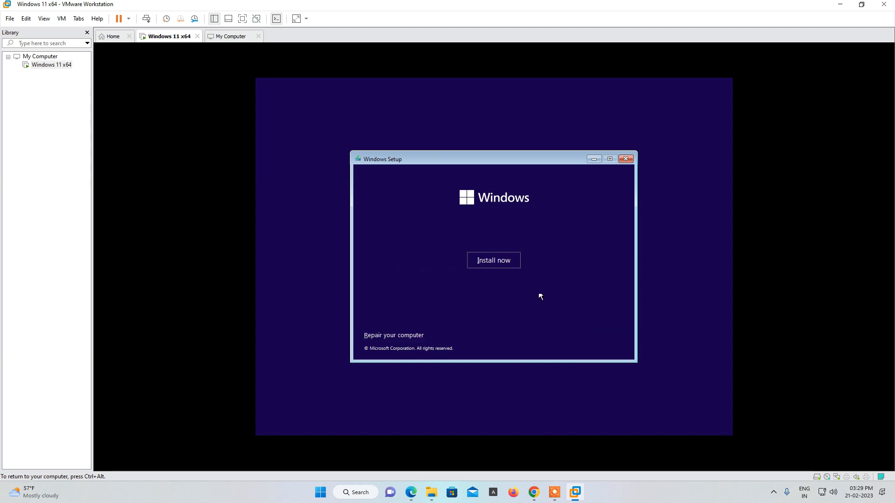
{"action": "left_click", "coordinate": [490, 260]}
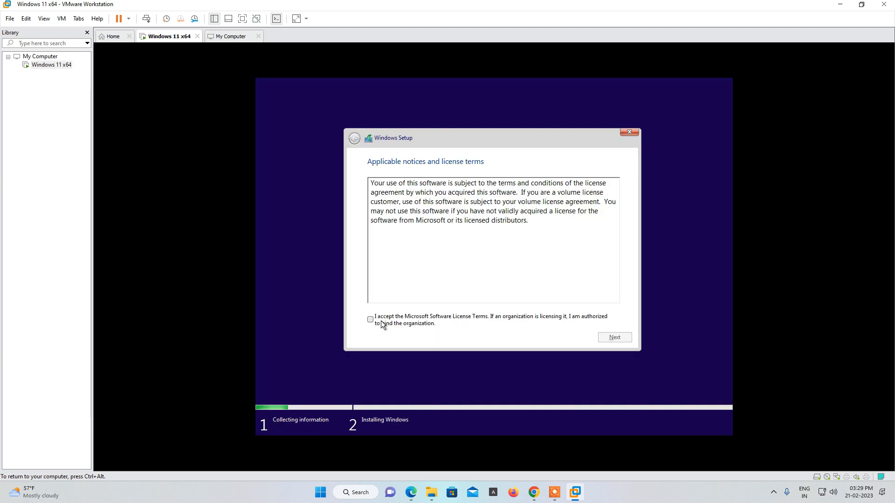
- Accept the Microsoft Software License Terms and start a custom, Windows-only installation on the Drive 0 unallocated space
{"action": "left_click", "coordinate": [371, 319]}
{"action": "left_click", "coordinate": [613, 337]}
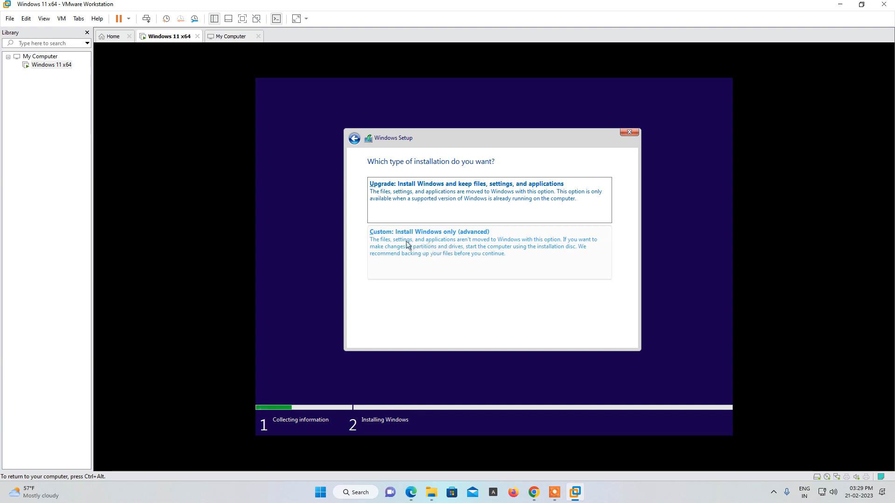
{"action": "left_click", "coordinate": [455, 241]}
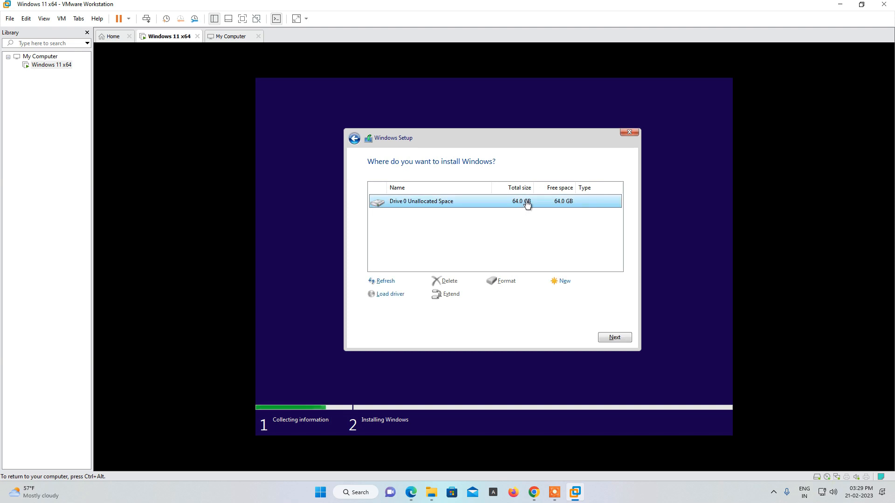
{"action": "left_click", "coordinate": [615, 338]}
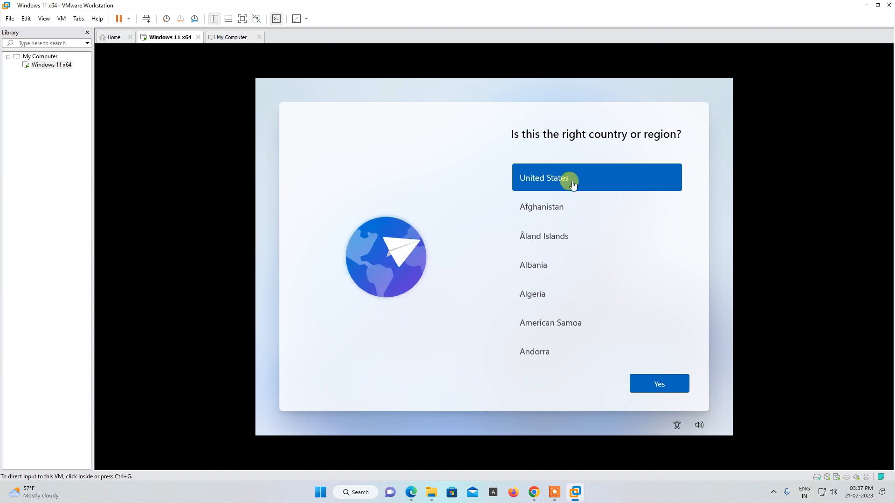
- Choose India as the country or region in the Windows 11 first-run setup and confirm it
{"action": "left_click_drag", "start_coordinate": [687, 168], "coordinate": [686, 247]}
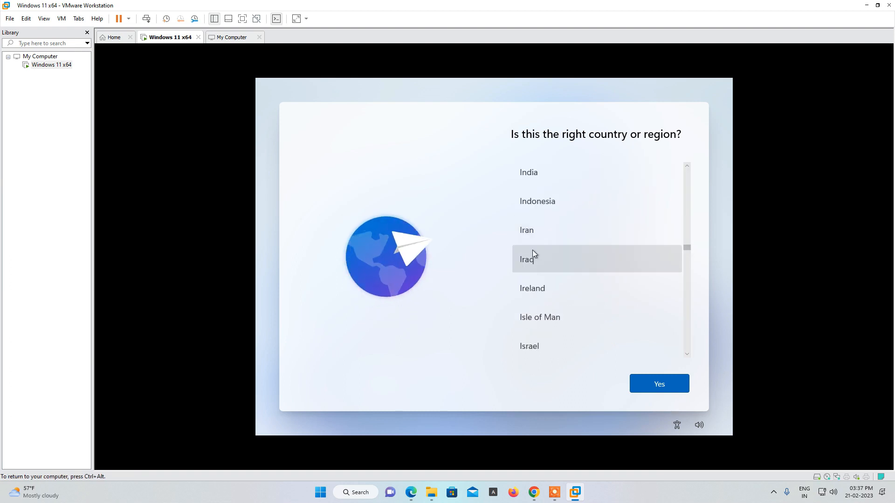
{"action": "left_click", "coordinate": [547, 174]}
{"action": "left_click", "coordinate": [661, 384]}
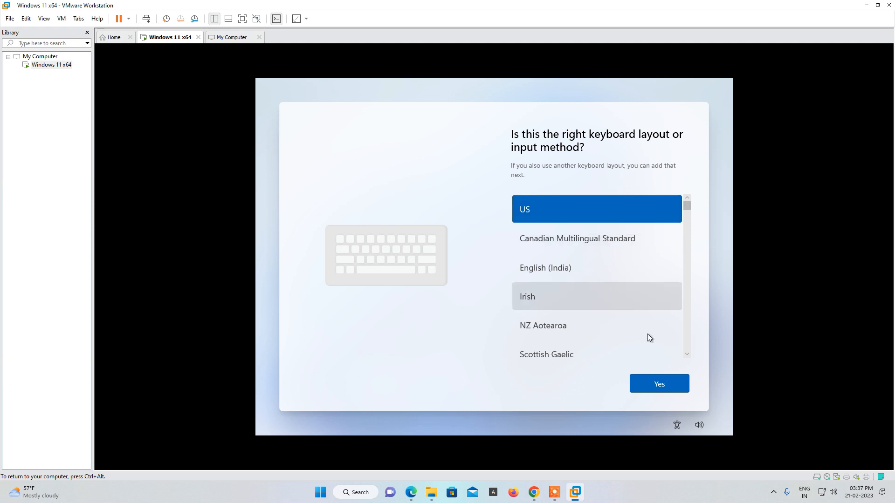
- Accept the US keyboard layout, skip adding a second layout, and release input from the virtual machine
{"action": "left_click", "coordinate": [658, 384]}
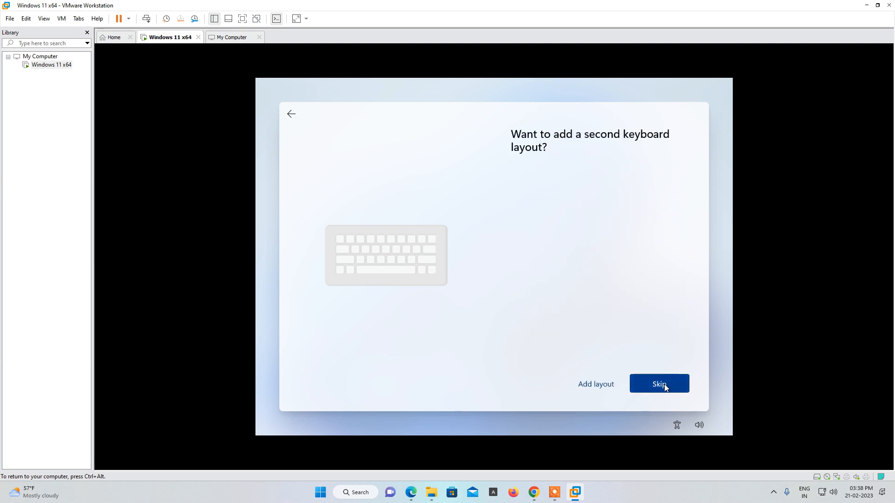
{"action": "left_click", "coordinate": [665, 390]}
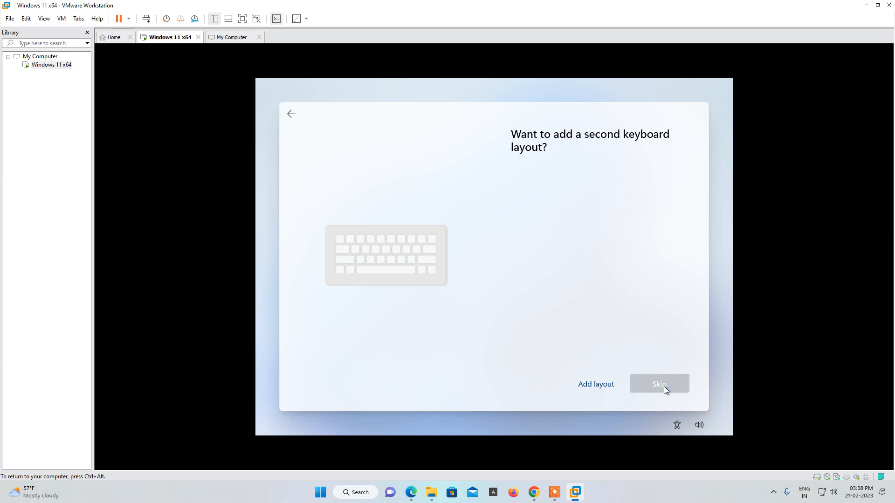
{"action": "key", "text": "ctrl+alt"}
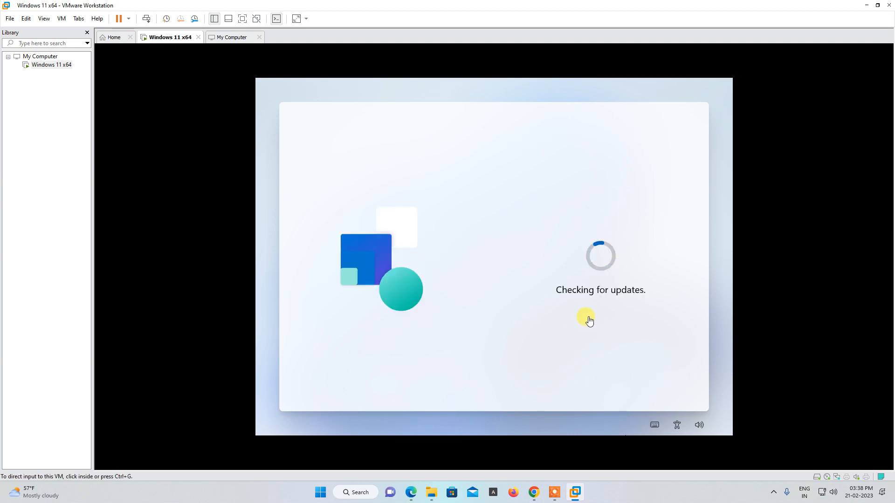
- Name the device's user HP and continue with the password left blank
{"action": "left_click", "coordinate": [568, 200]}
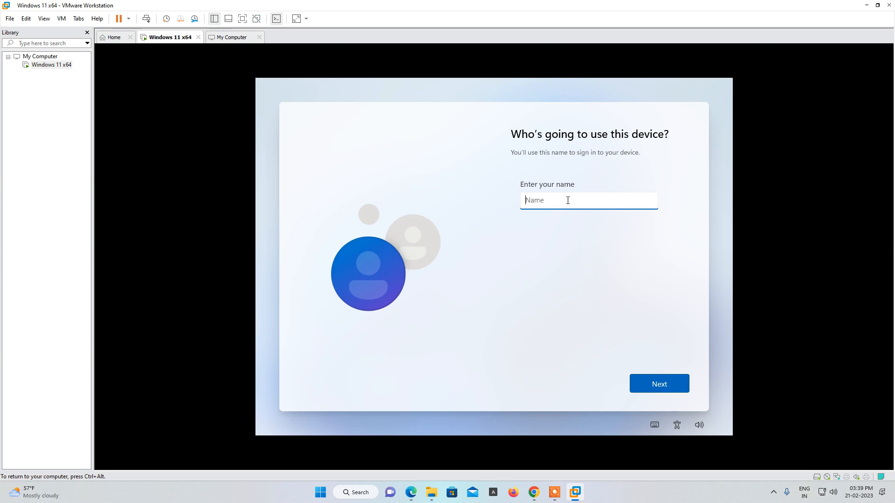
{"action": "type", "text": "HP"}
{"action": "left_click", "coordinate": [659, 382]}
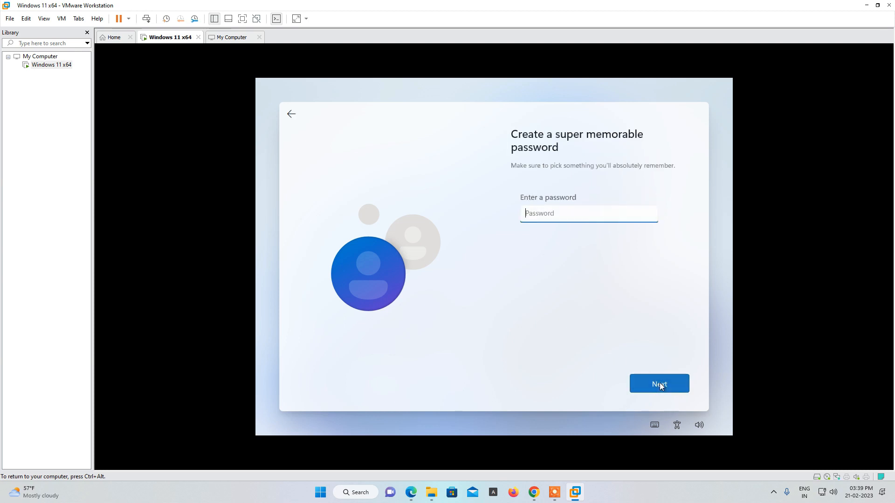
{"action": "left_click", "coordinate": [652, 383]}
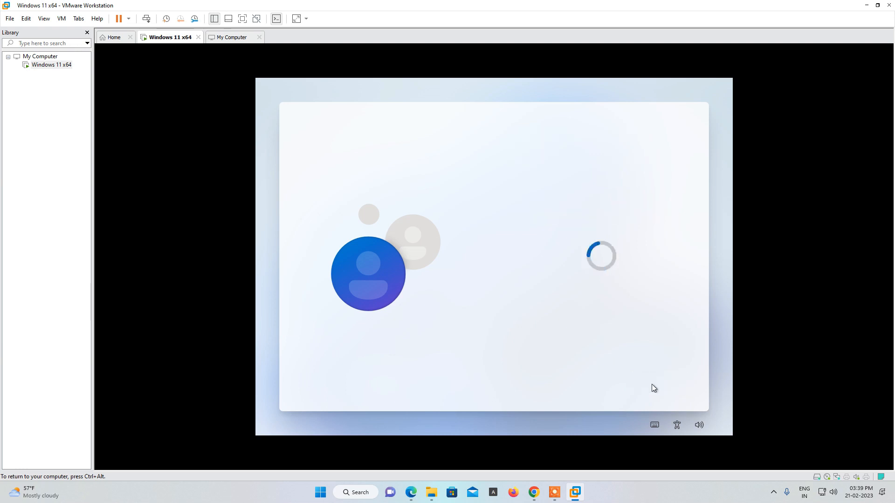